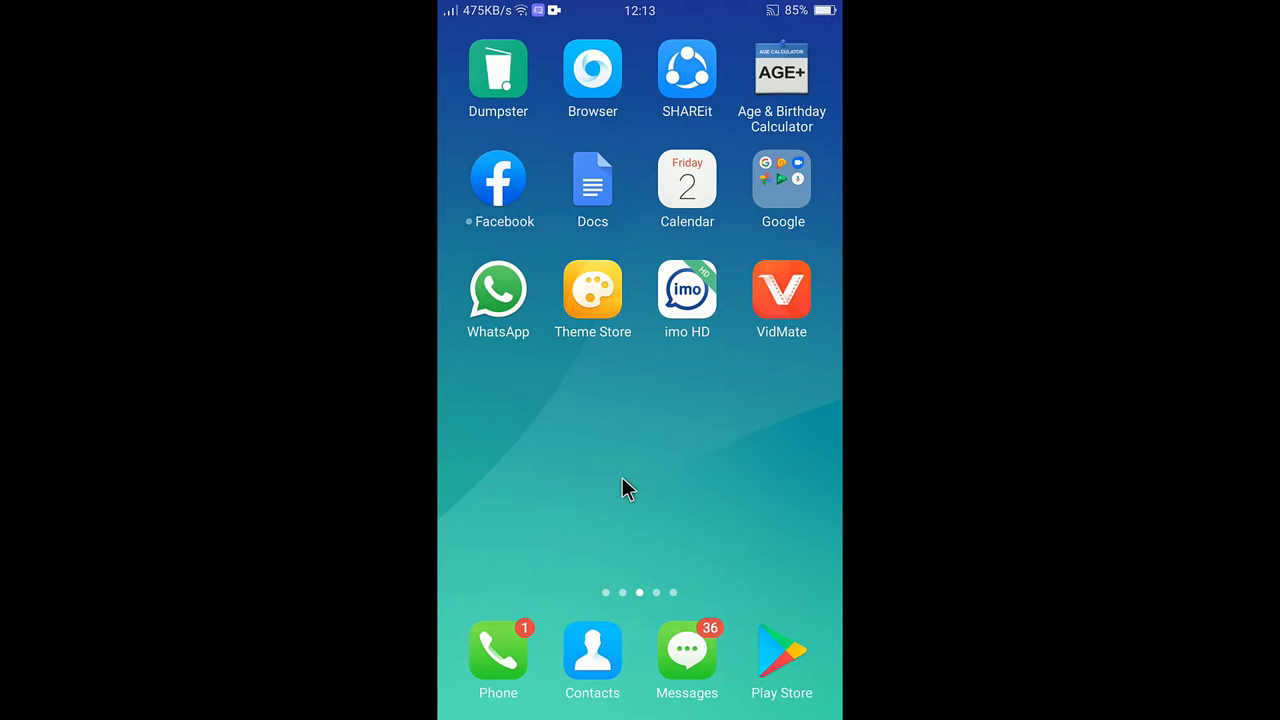
Launch WhatsApp and open Settings > Chats, scrolling down to reach Chat backup
{"action": "left_click", "coordinate": [506, 296]}
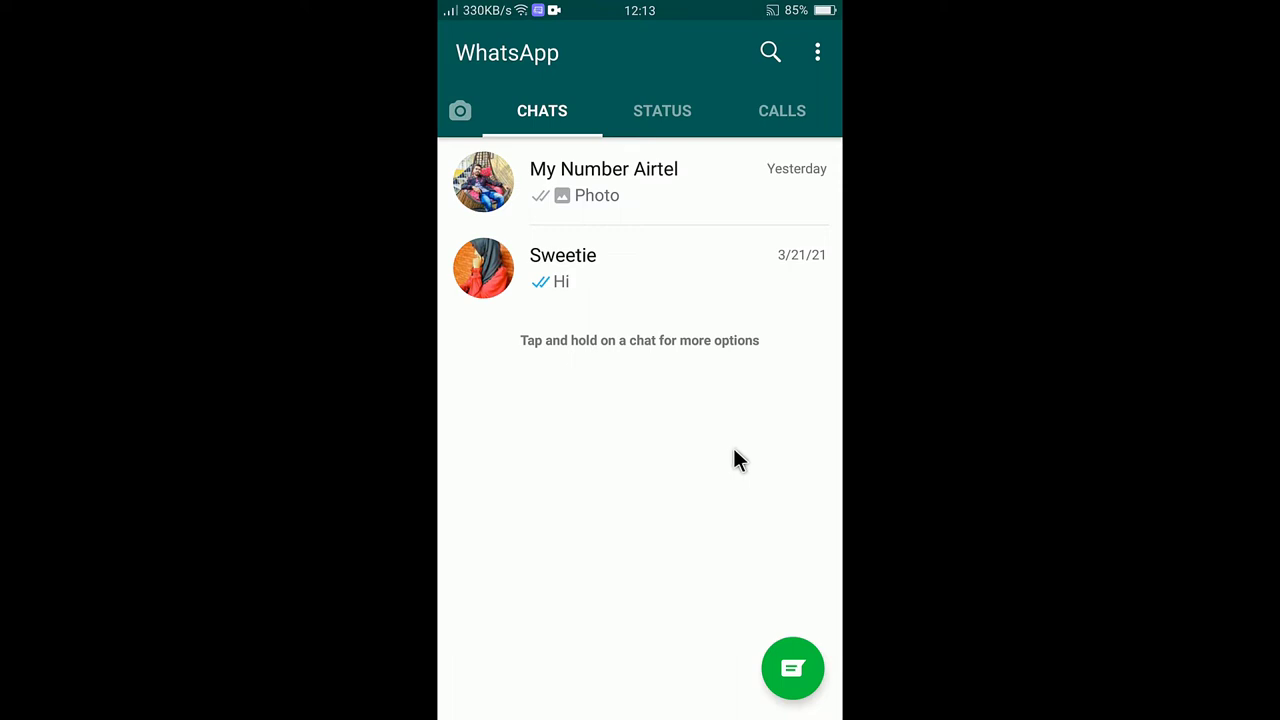
{"action": "left_click", "coordinate": [818, 58]}
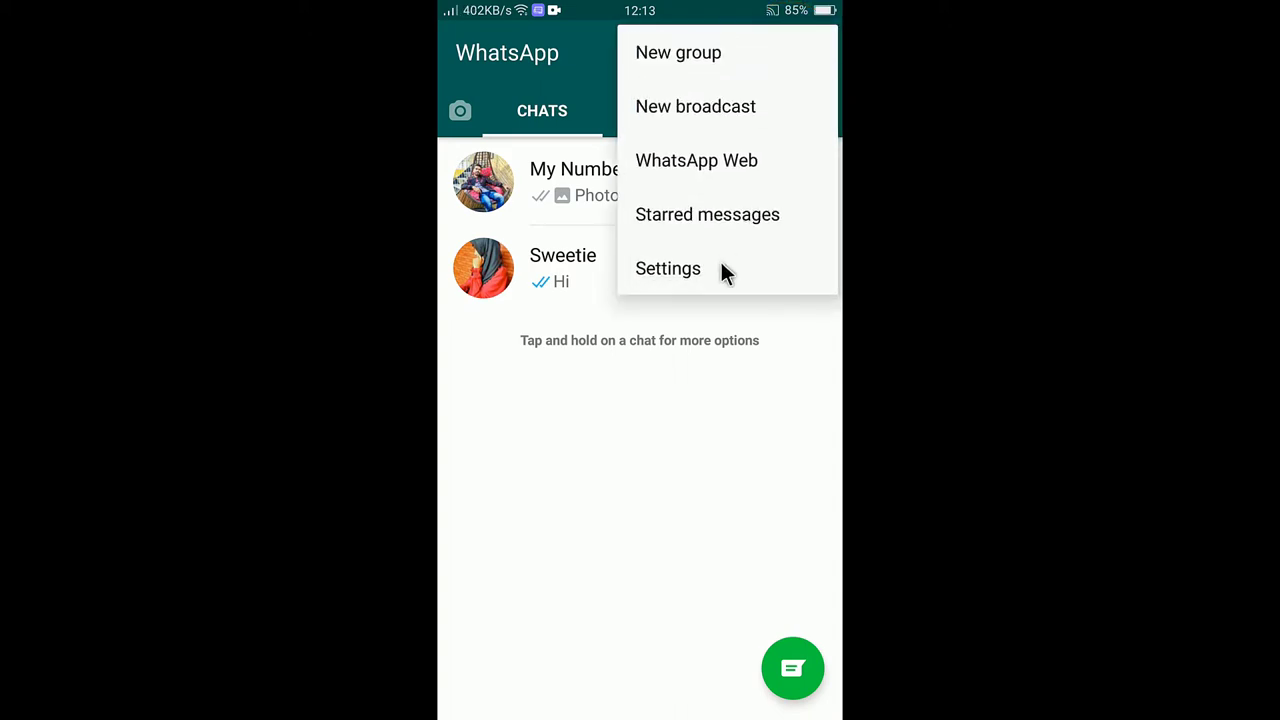
{"action": "left_click", "coordinate": [724, 273]}
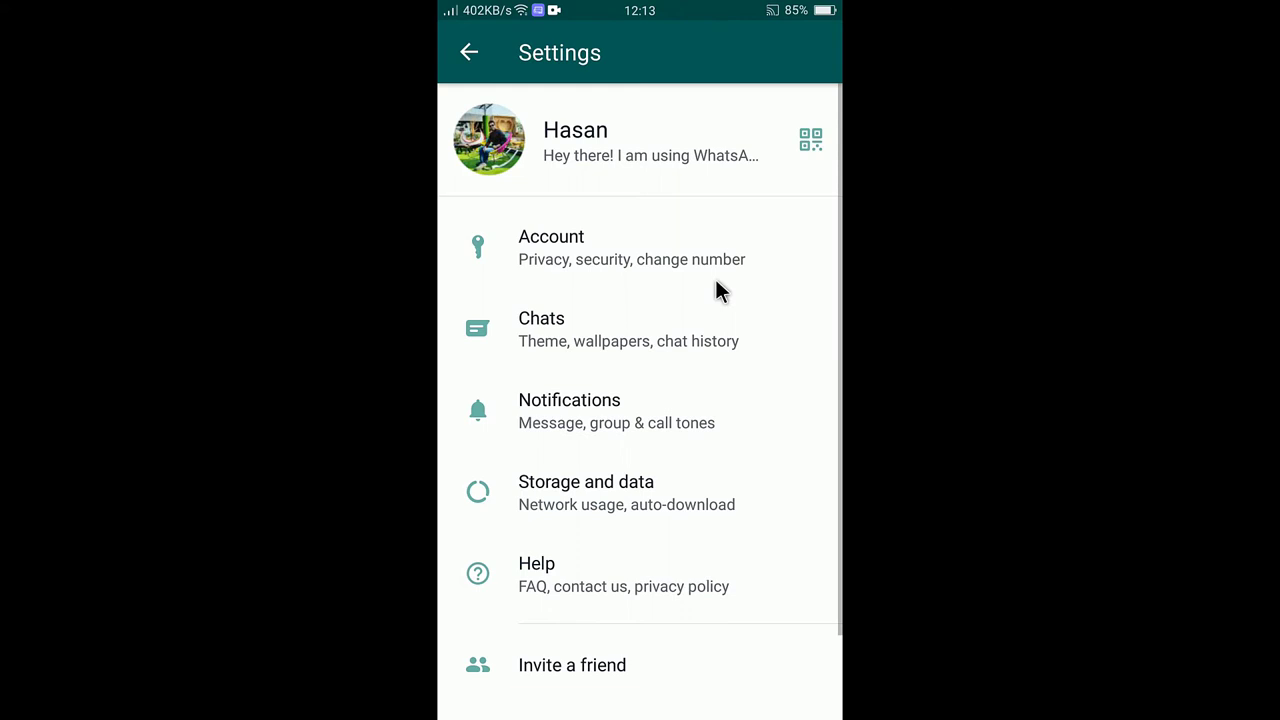
{"action": "left_click", "coordinate": [670, 338]}
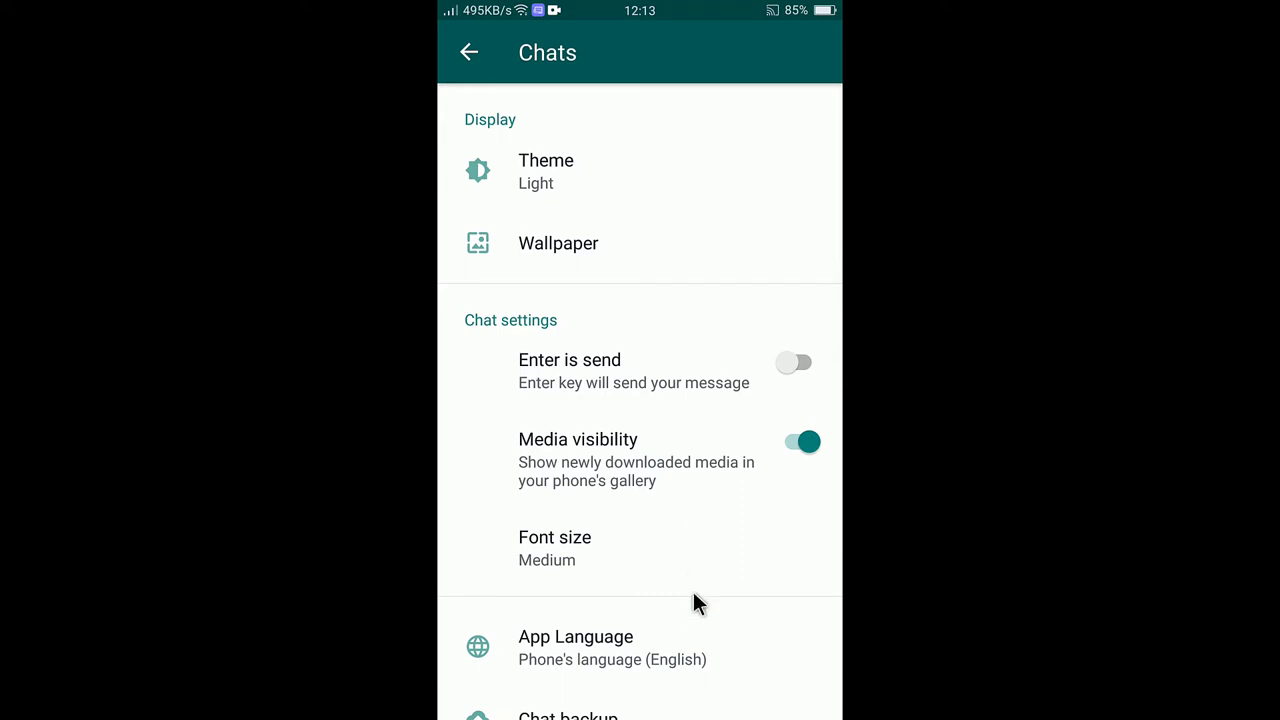
{"action": "left_click_drag", "start_coordinate": [693, 591], "coordinate": [680, 343]}
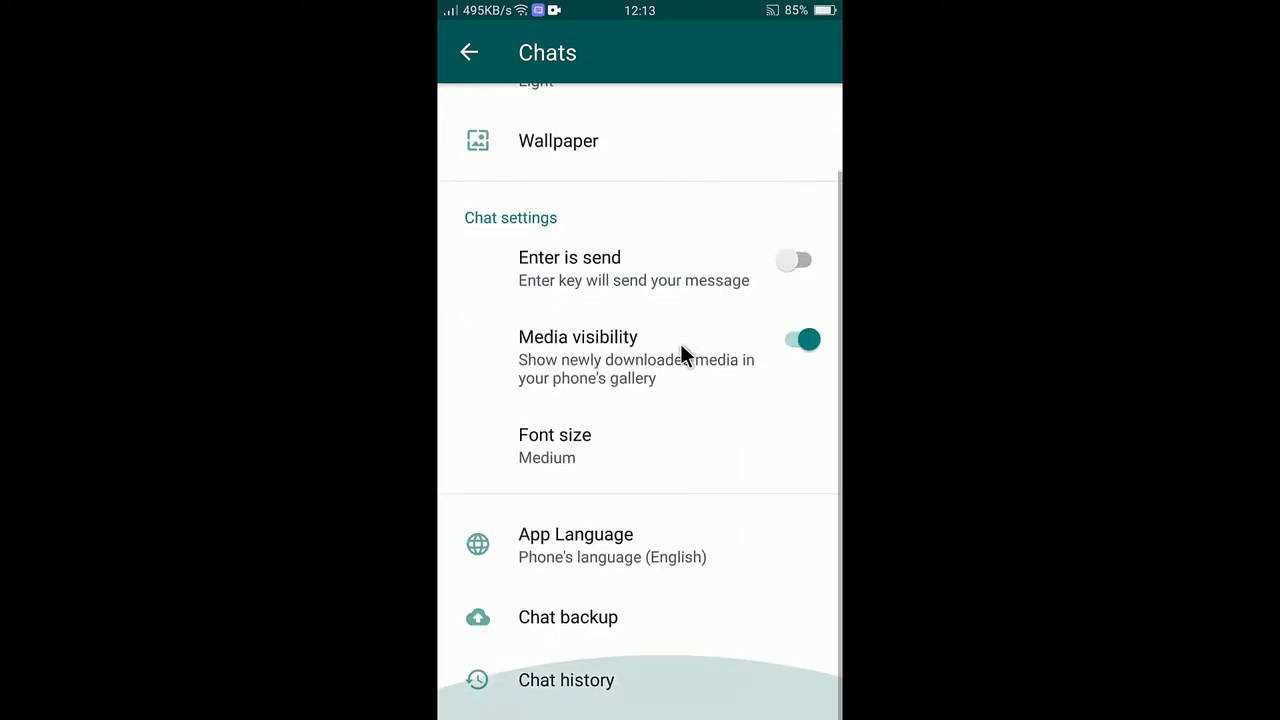
Run a local chat backup so the last local backup reads 12:14 PM
{"action": "left_click", "coordinate": [608, 618]}
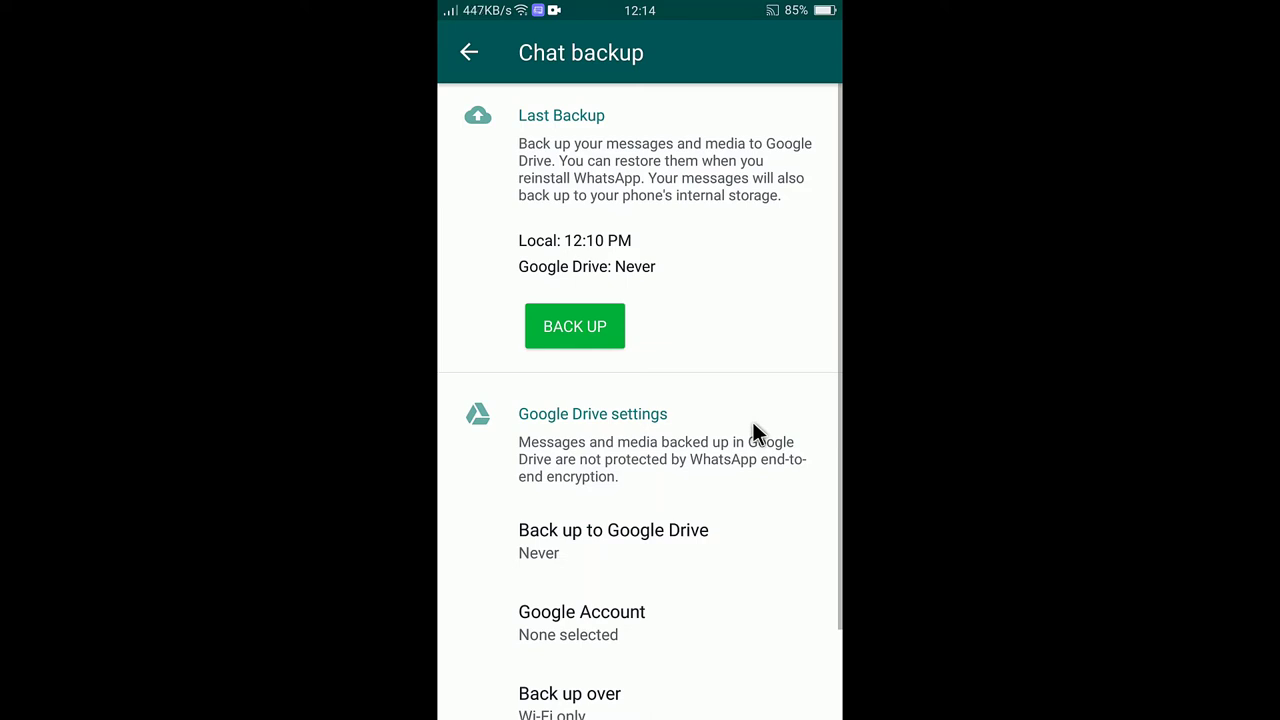
{"action": "mouse_move", "coordinate": [737, 580]}
{"action": "left_mouse_down"}
{"action": "mouse_move", "coordinate": [726, 340]}
{"action": "mouse_move", "coordinate": [732, 522]}
{"action": "left_mouse_up"}
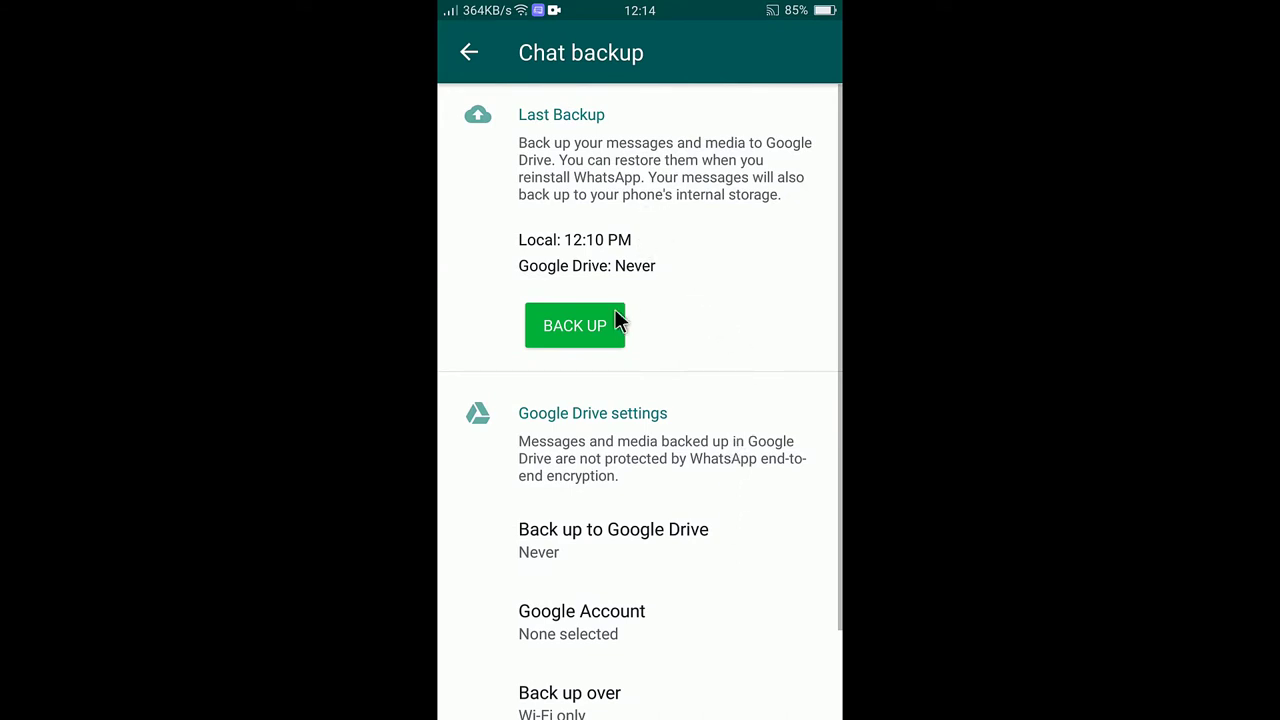
{"action": "left_click", "coordinate": [594, 330]}
{"action": "left_click_drag", "start_coordinate": [751, 449], "coordinate": [745, 309]}
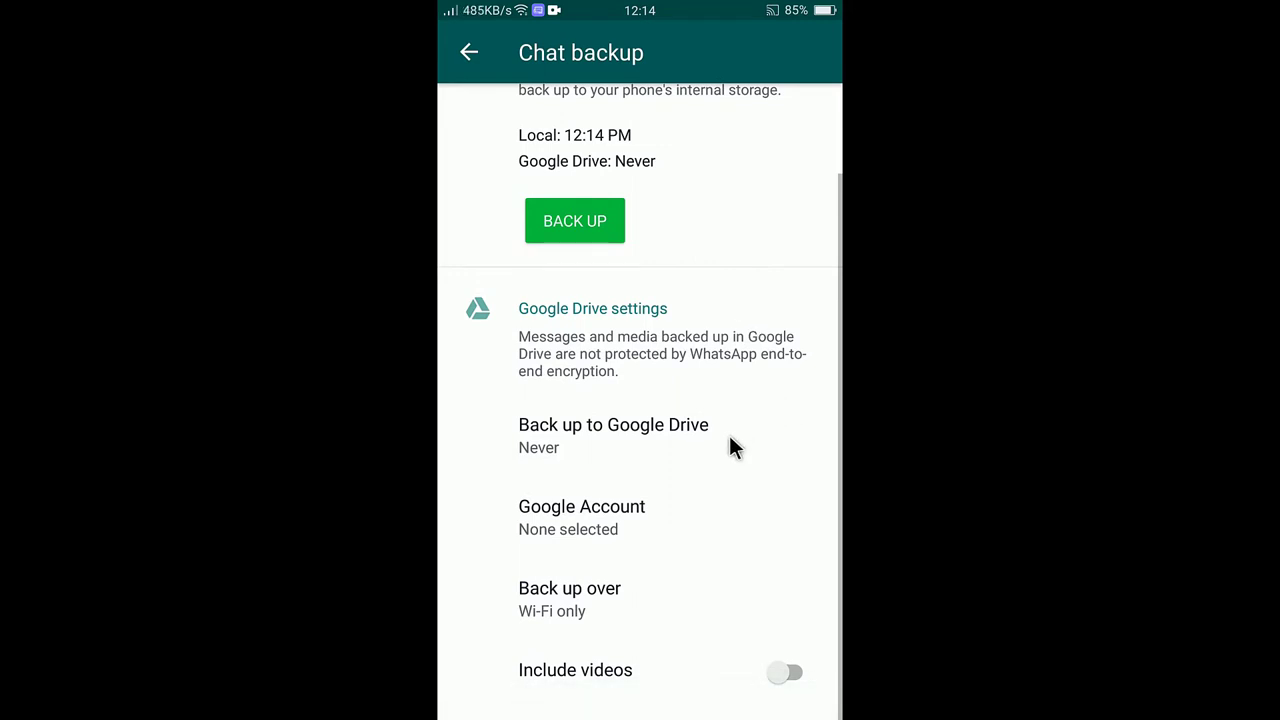
Set Google Drive backup to 'Only when I tap Back up' and link the Gmail account
{"action": "left_click", "coordinate": [671, 428]}
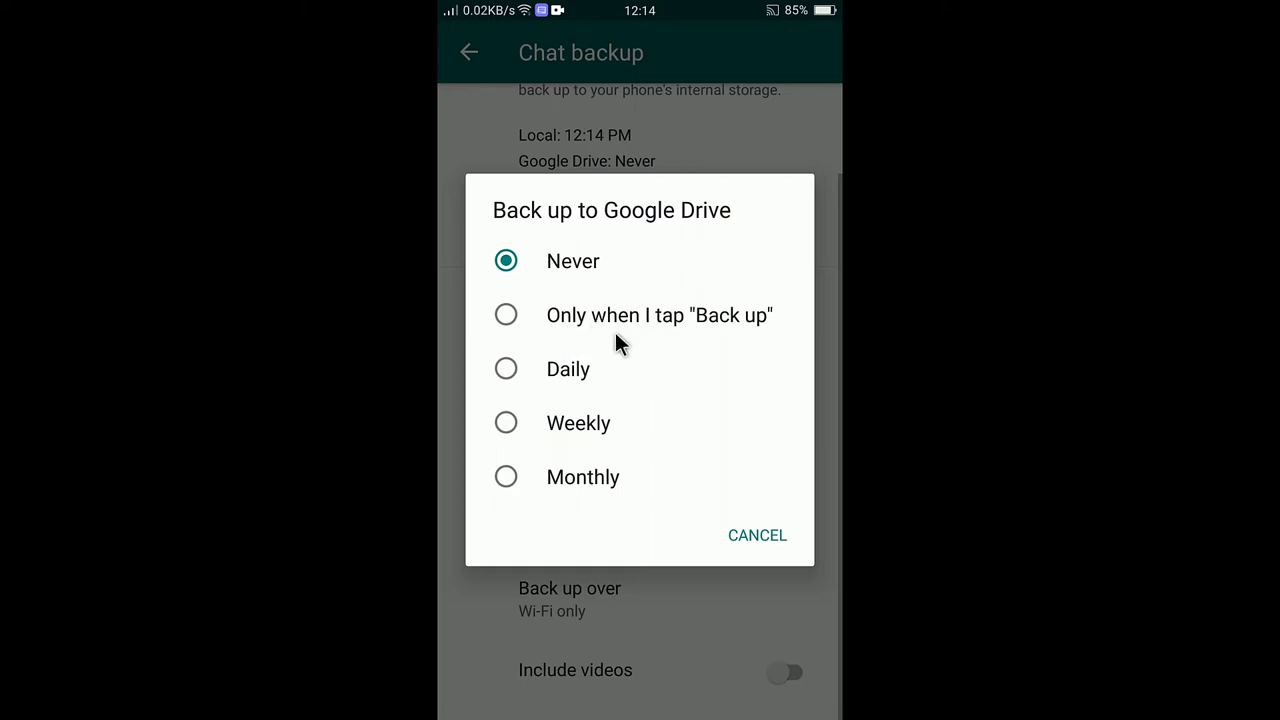
{"action": "left_click", "coordinate": [507, 316]}
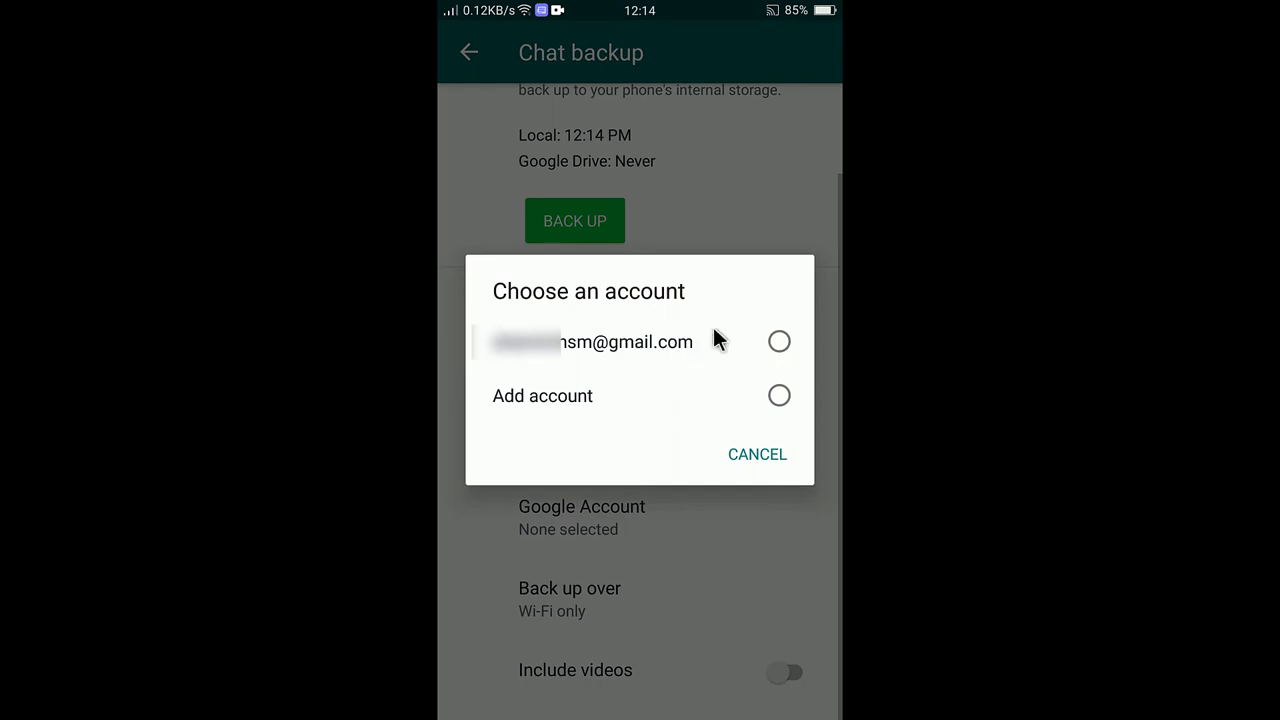
{"action": "left_click", "coordinate": [779, 343]}
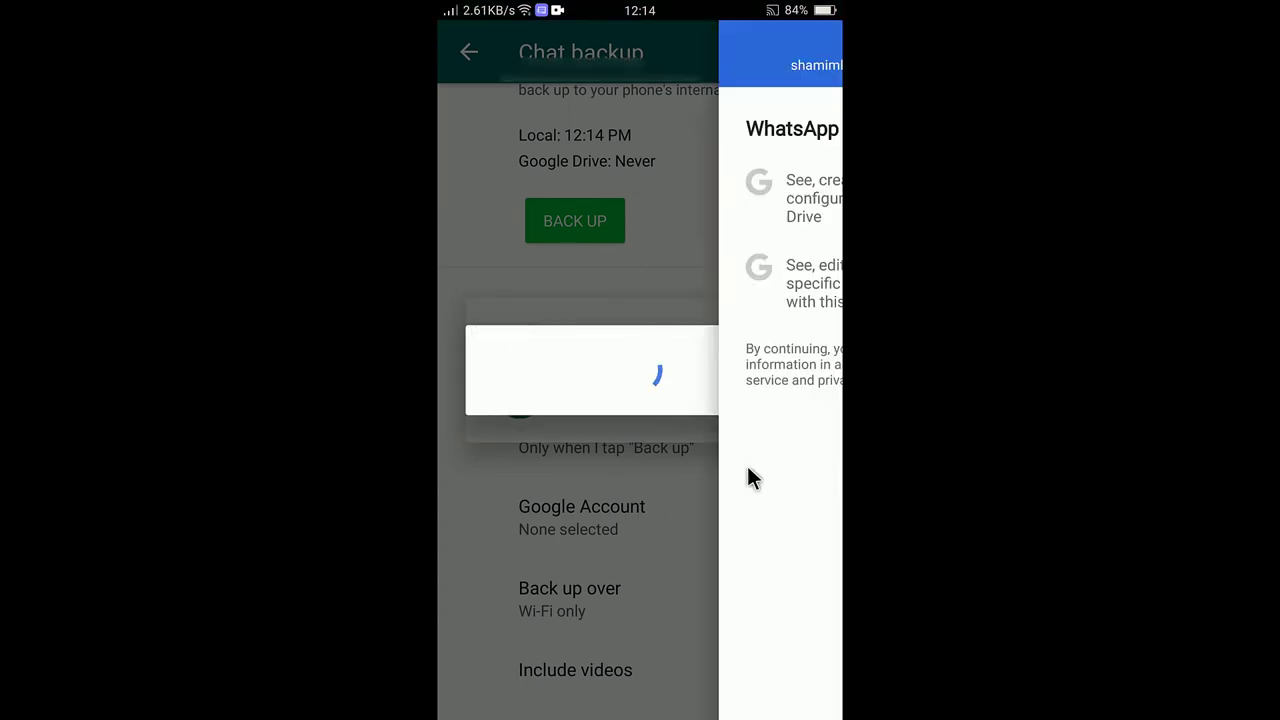
{"action": "left_click", "coordinate": [782, 690]}
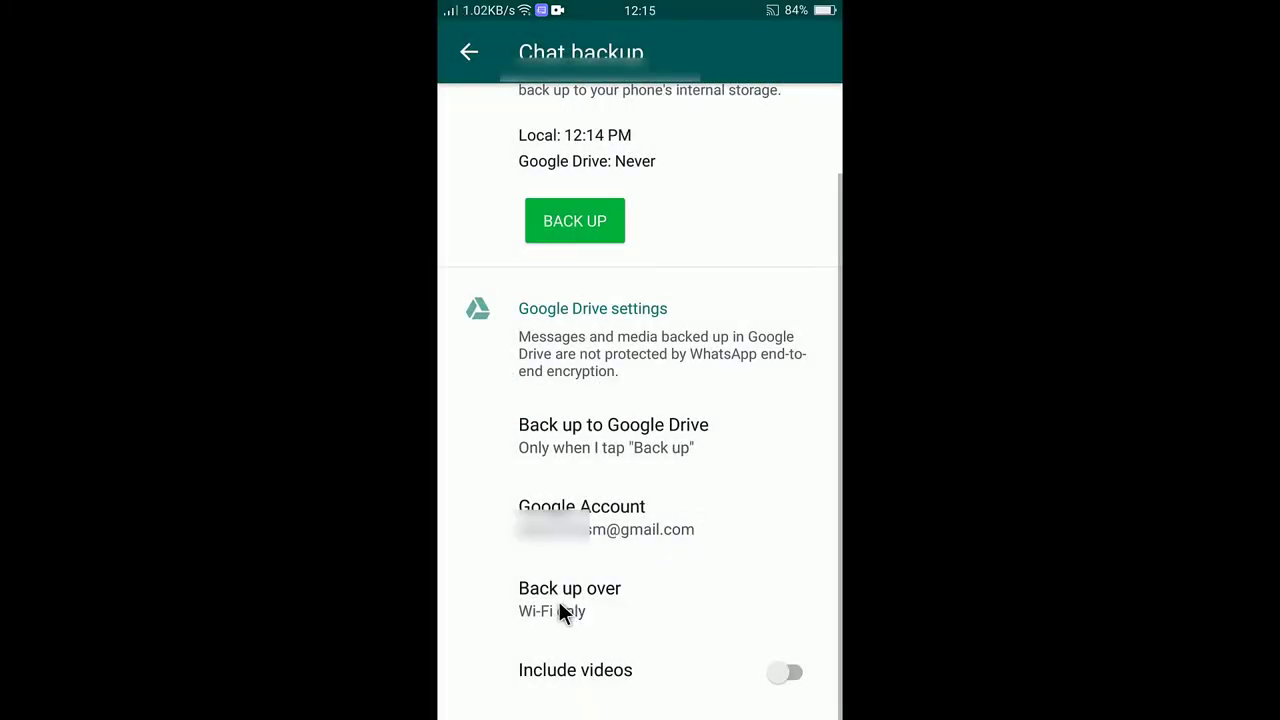
Leave the backup network setting unchanged and switch on Include videos
{"action": "left_click", "coordinate": [595, 600]}
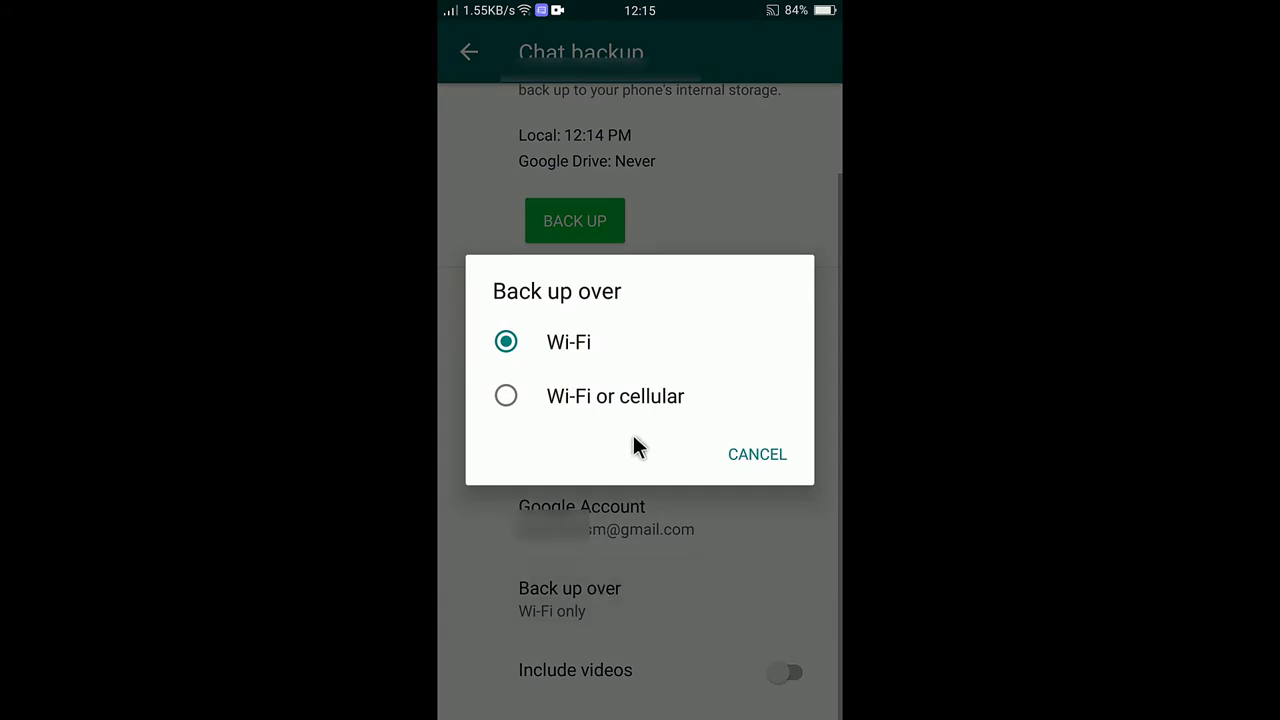
{"action": "left_click", "coordinate": [756, 456]}
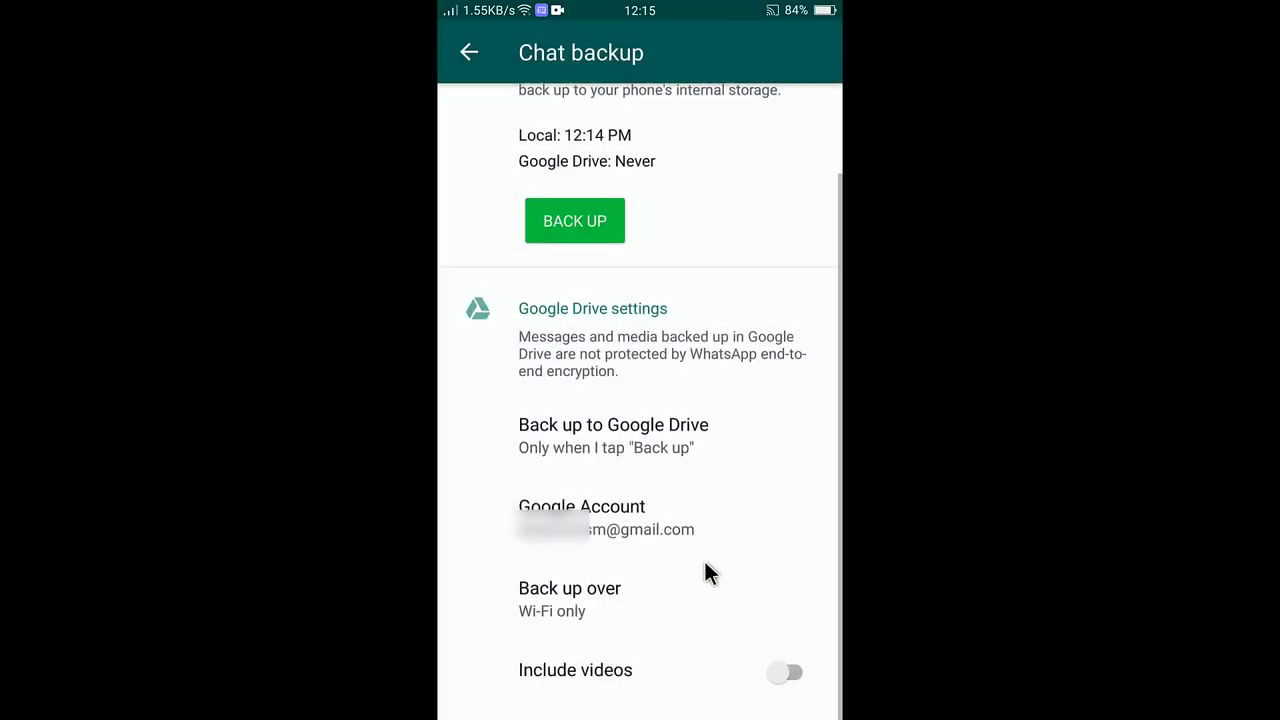
{"action": "left_click", "coordinate": [660, 668]}
{"action": "left_click", "coordinate": [799, 674]}
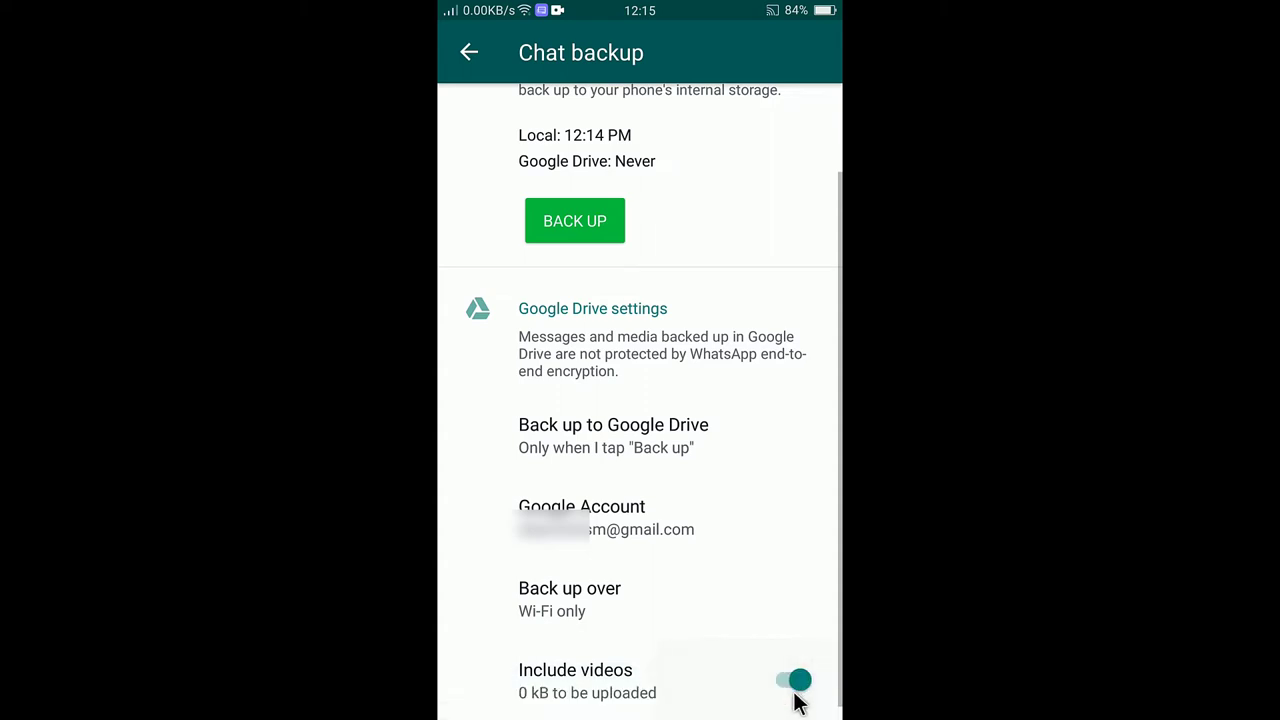
Start backing up the chats to Google Drive
{"action": "scroll", "coordinate": [690, 600], "scroll_direction": "down", "scroll_amount": 1}
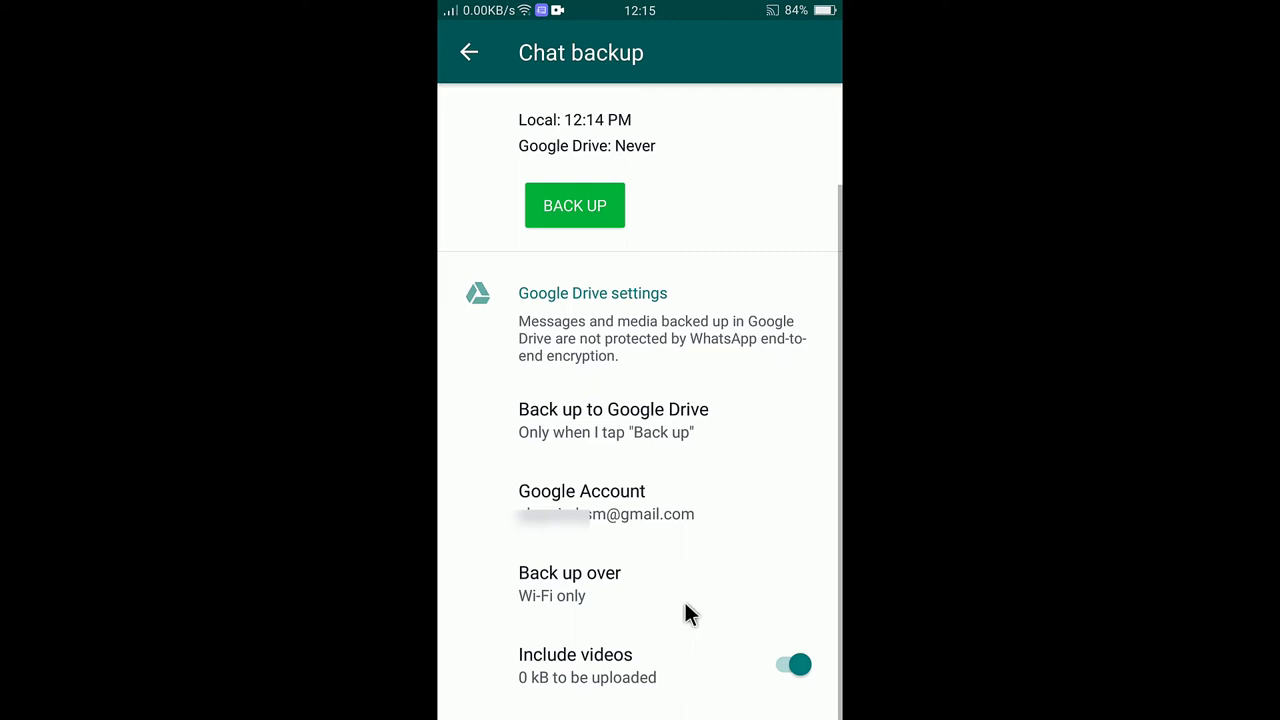
{"action": "scroll", "coordinate": [686, 590], "scroll_direction": "up", "scroll_amount": 2}
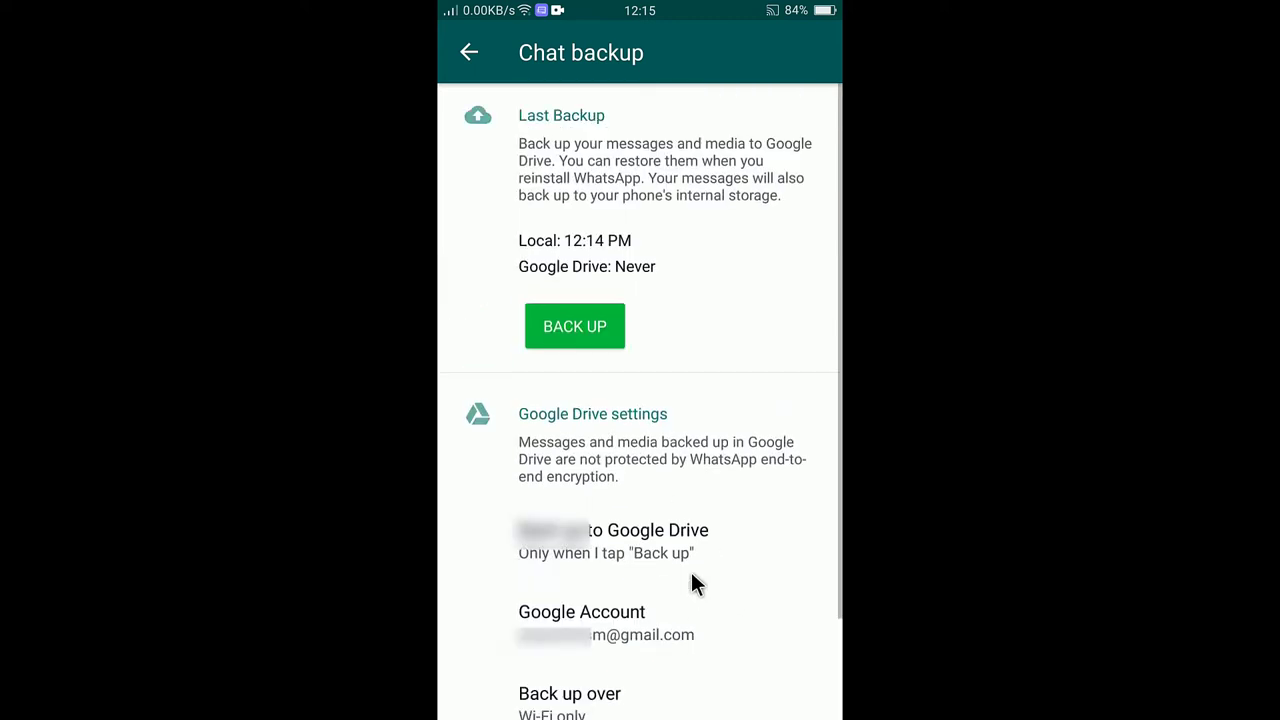
{"action": "left_click", "coordinate": [589, 334]}
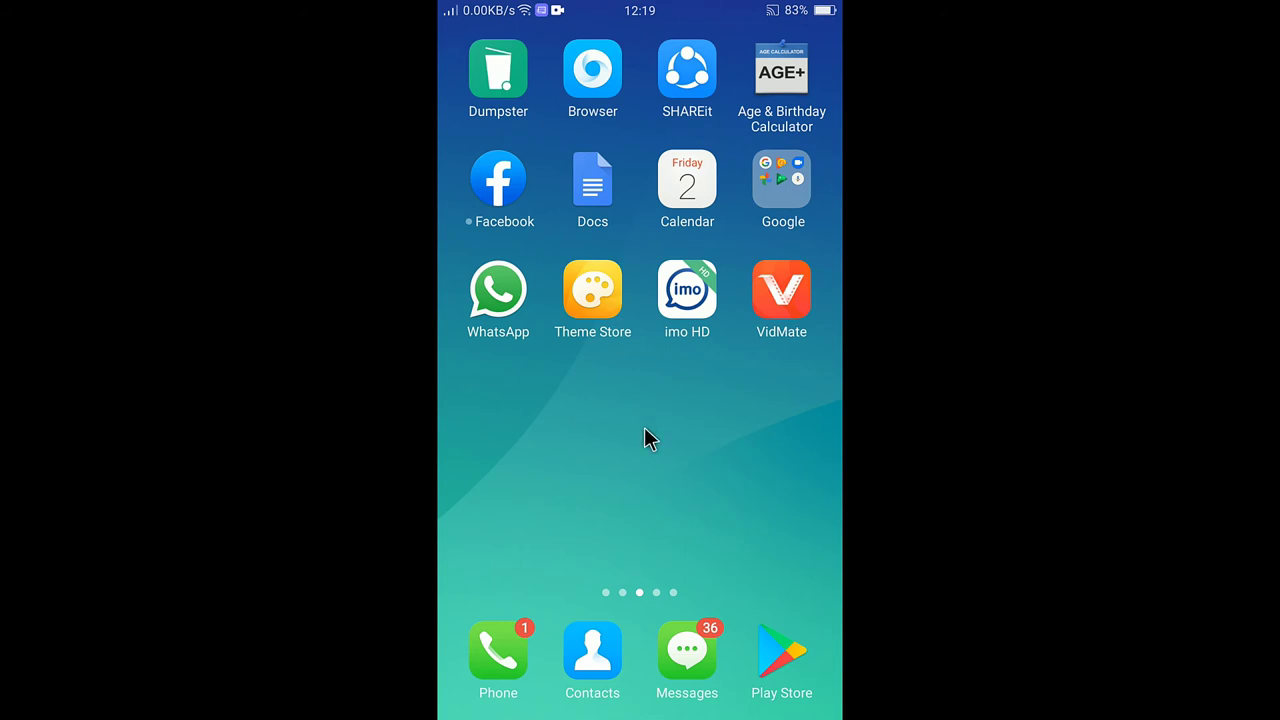
Launch the reinstalled WhatsApp, accept the terms, and submit the account's phone number for verification
{"action": "left_click", "coordinate": [497, 289]}
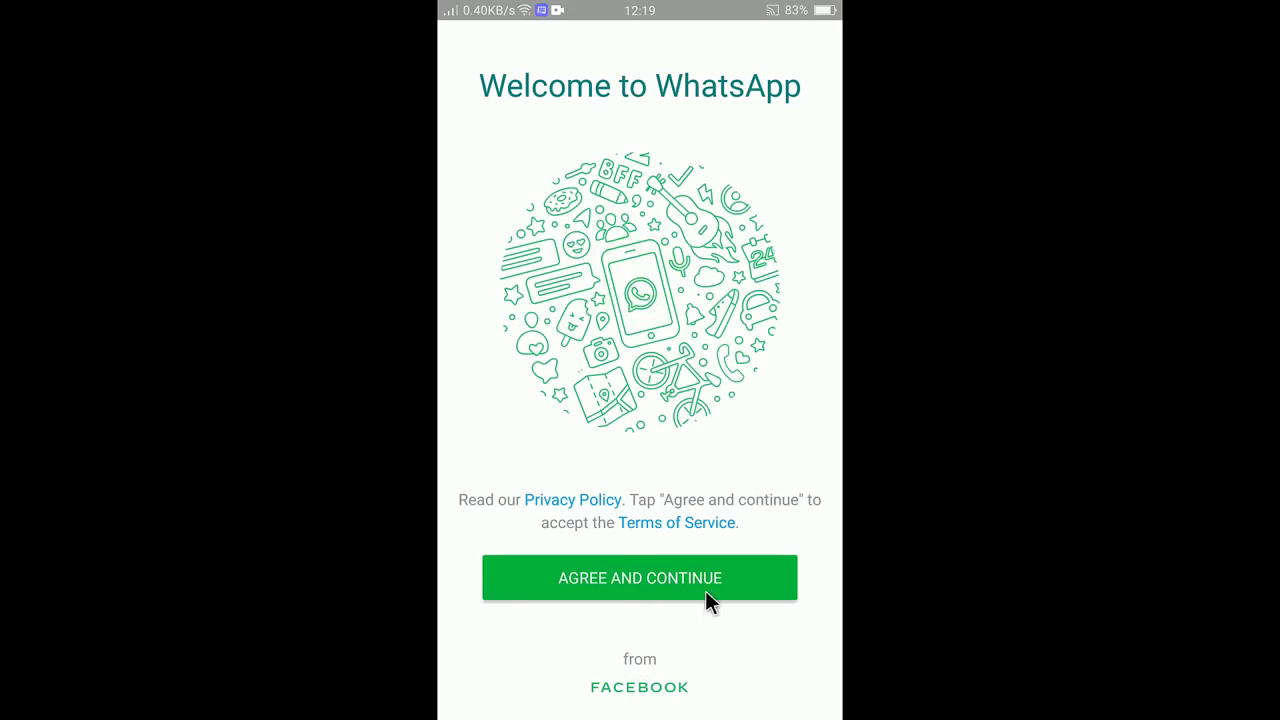
{"action": "left_click", "coordinate": [646, 583]}
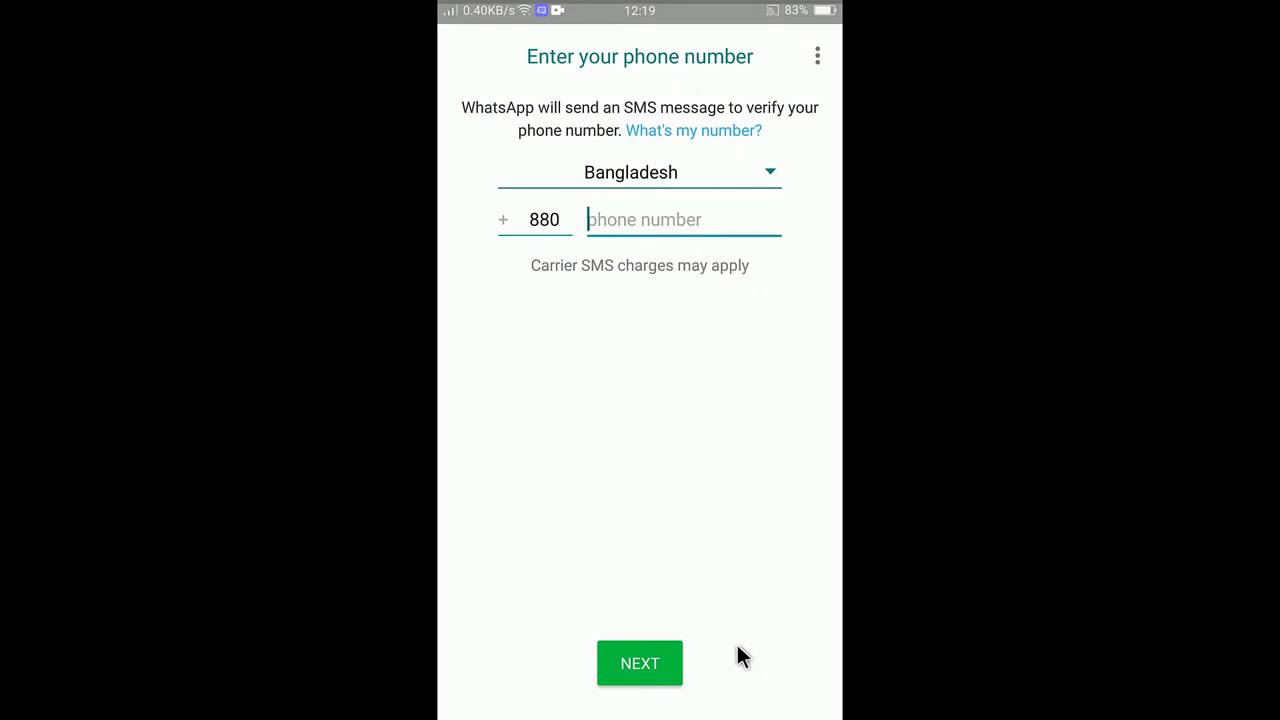
{"action": "left_click", "coordinate": [614, 225]}
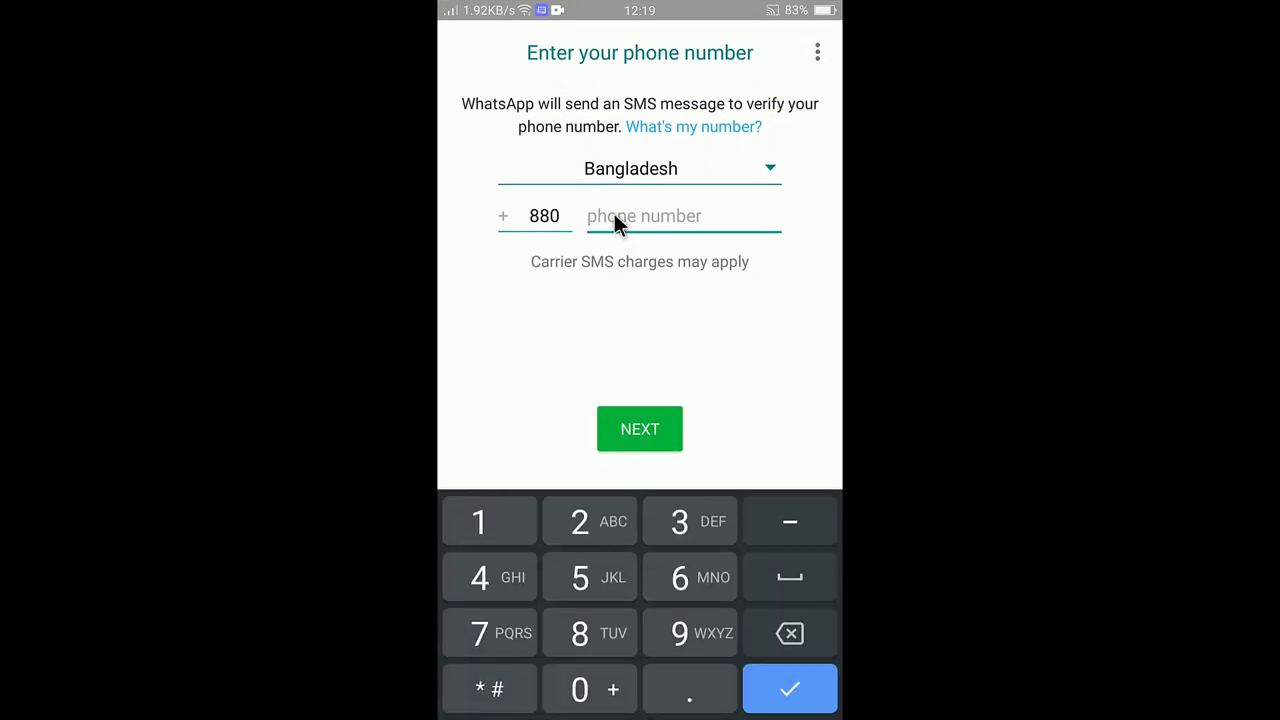
{"action": "type", "text": "016"}
{"action": "type", "text": "77767"}
{"action": "key", "text": "Return"}
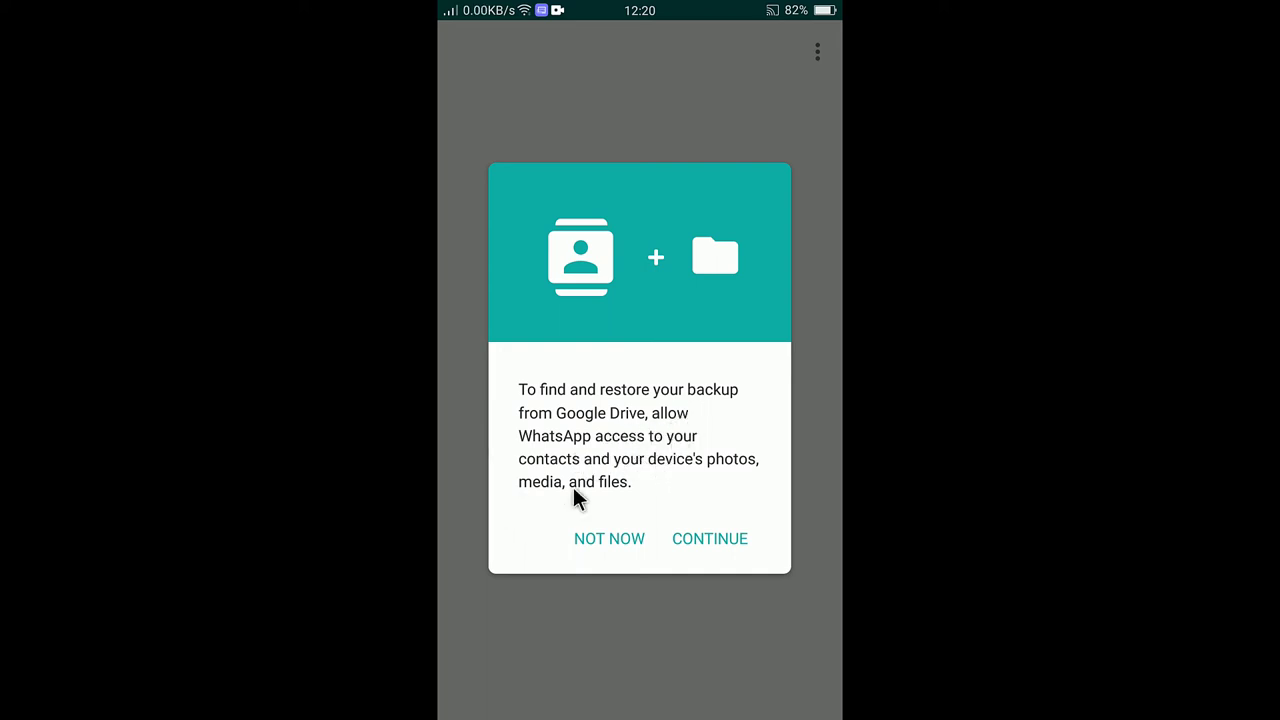
Grant contacts and media access, then restore the 12 MB backup with 44 messages
{"action": "left_click", "coordinate": [725, 537]}
{"action": "left_click", "coordinate": [768, 416]}
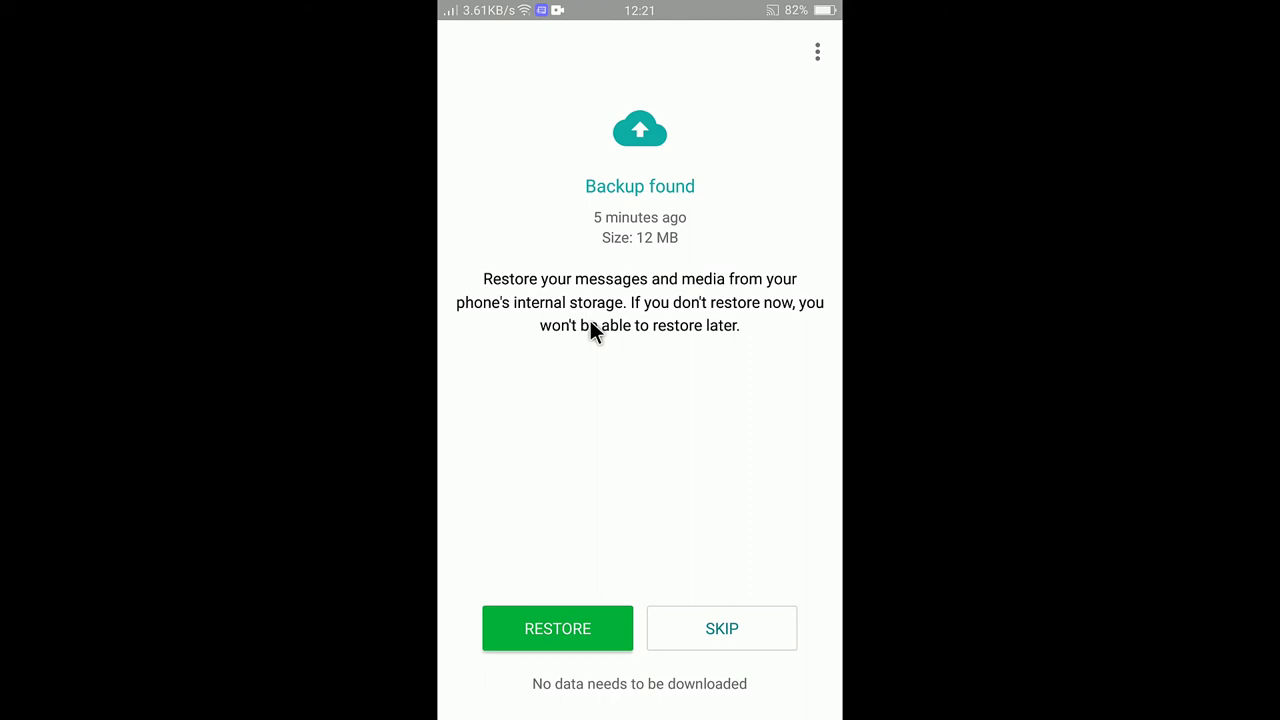
{"action": "left_click", "coordinate": [582, 632]}
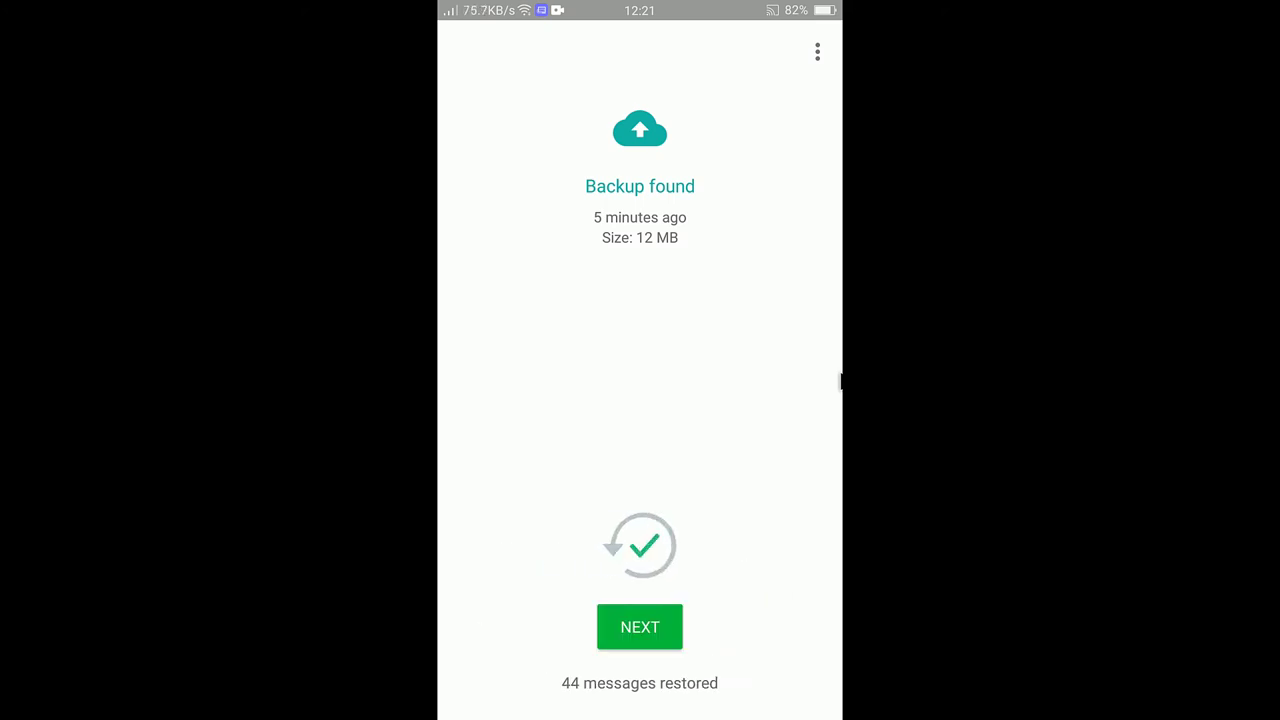
Enter the user's profile name with corrected casing and confirm it
{"action": "left_click", "coordinate": [662, 622]}
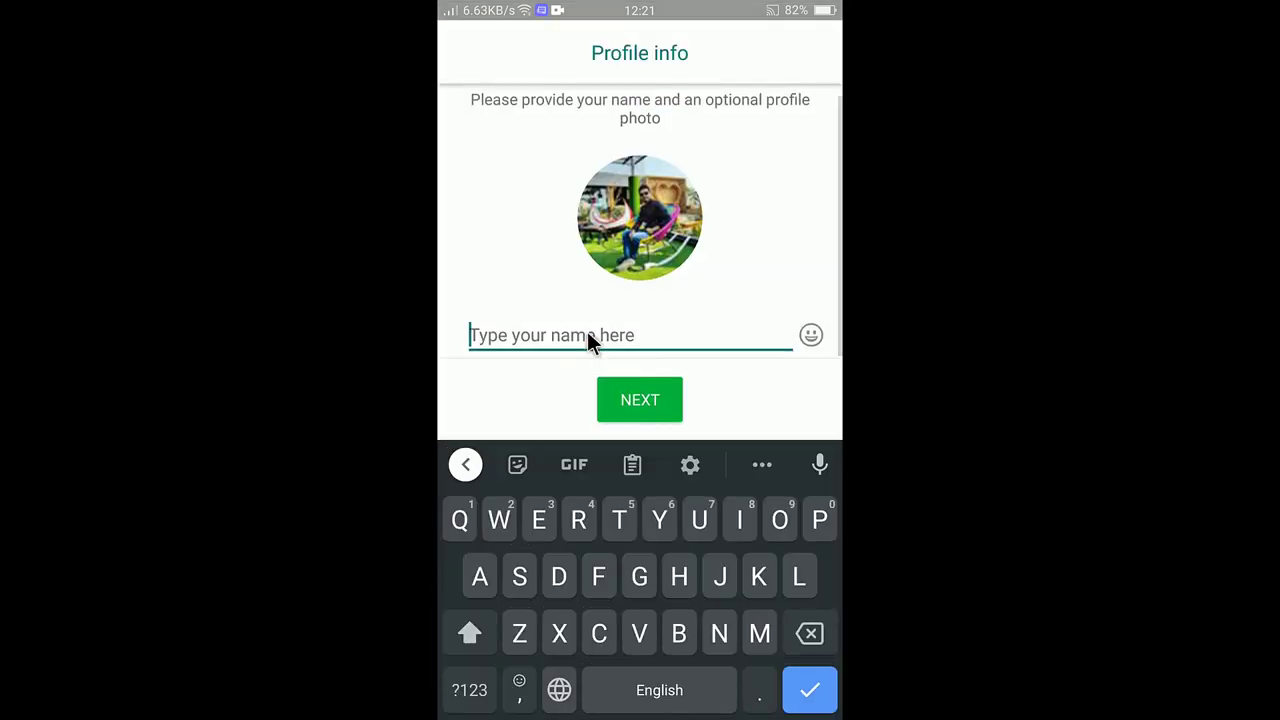
{"action": "type", "text": "HASAN"}
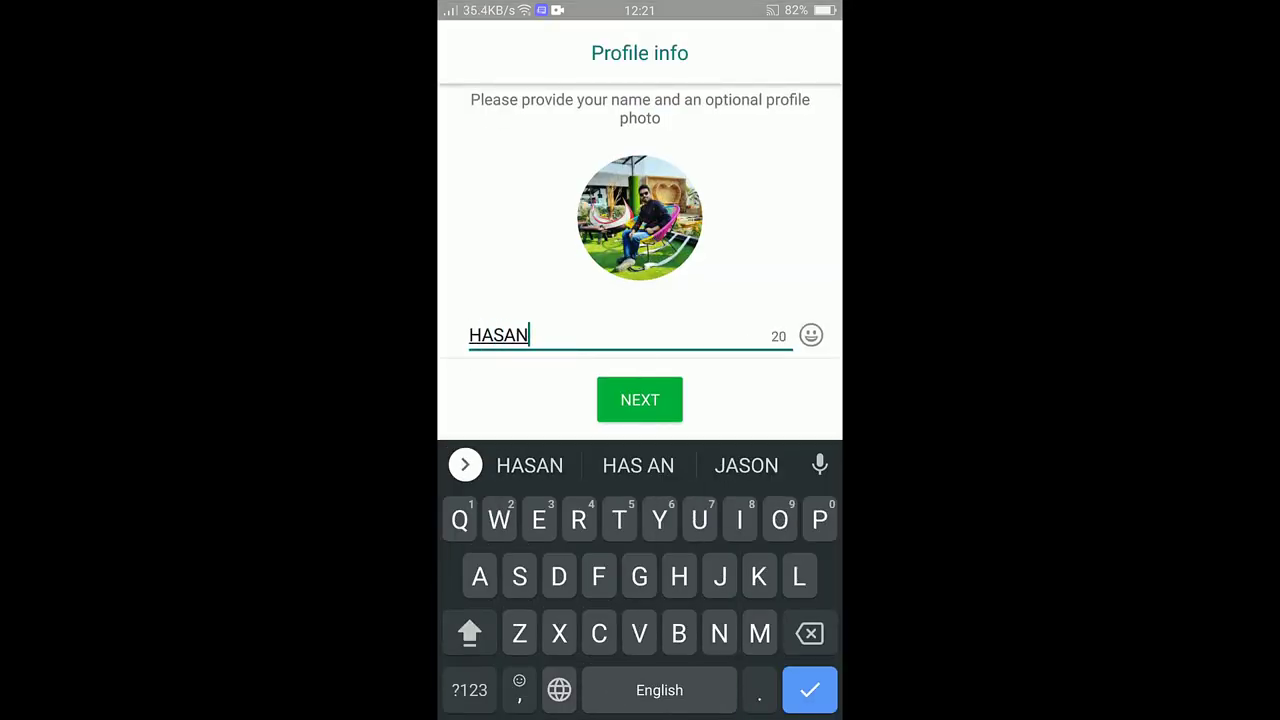
{"action": "key", "text": "BackSpace"}
{"action": "key", "text": "BackSpace"}
{"action": "key", "text": "BackSpace"}
{"action": "key", "text": "BackSpace"}
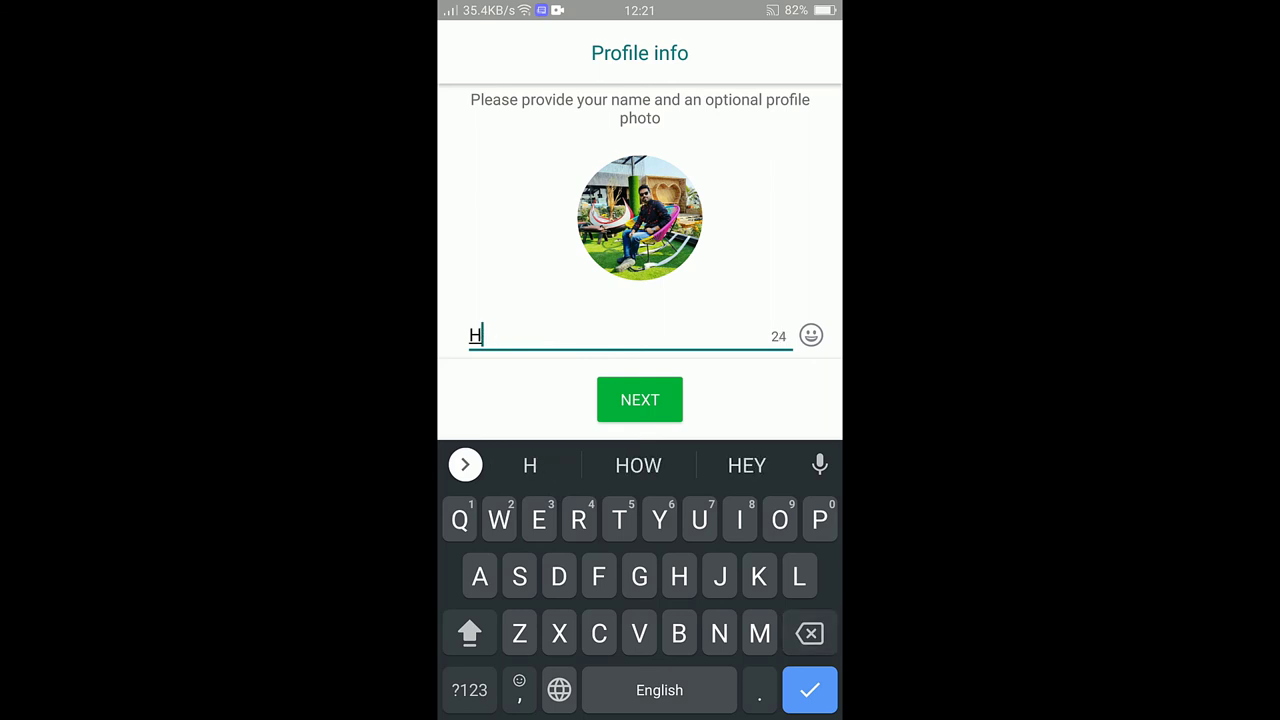
{"action": "type", "text": "asan"}
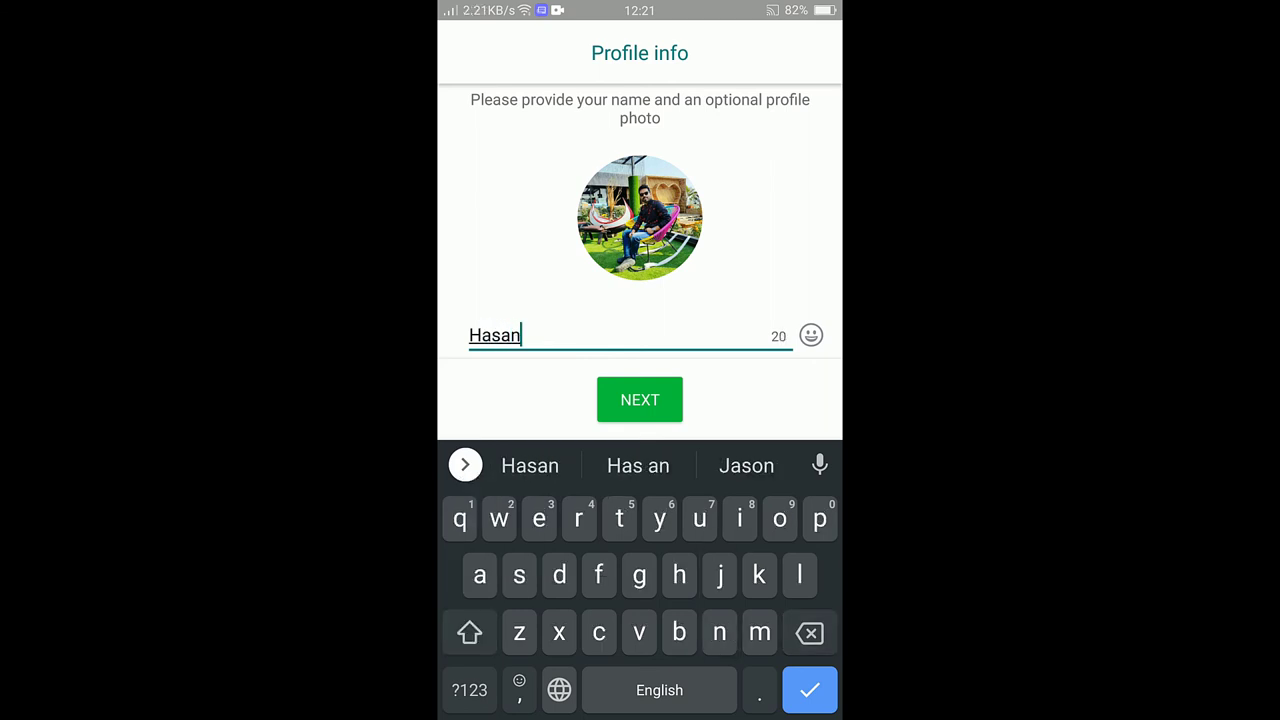
{"action": "left_click", "coordinate": [650, 395]}
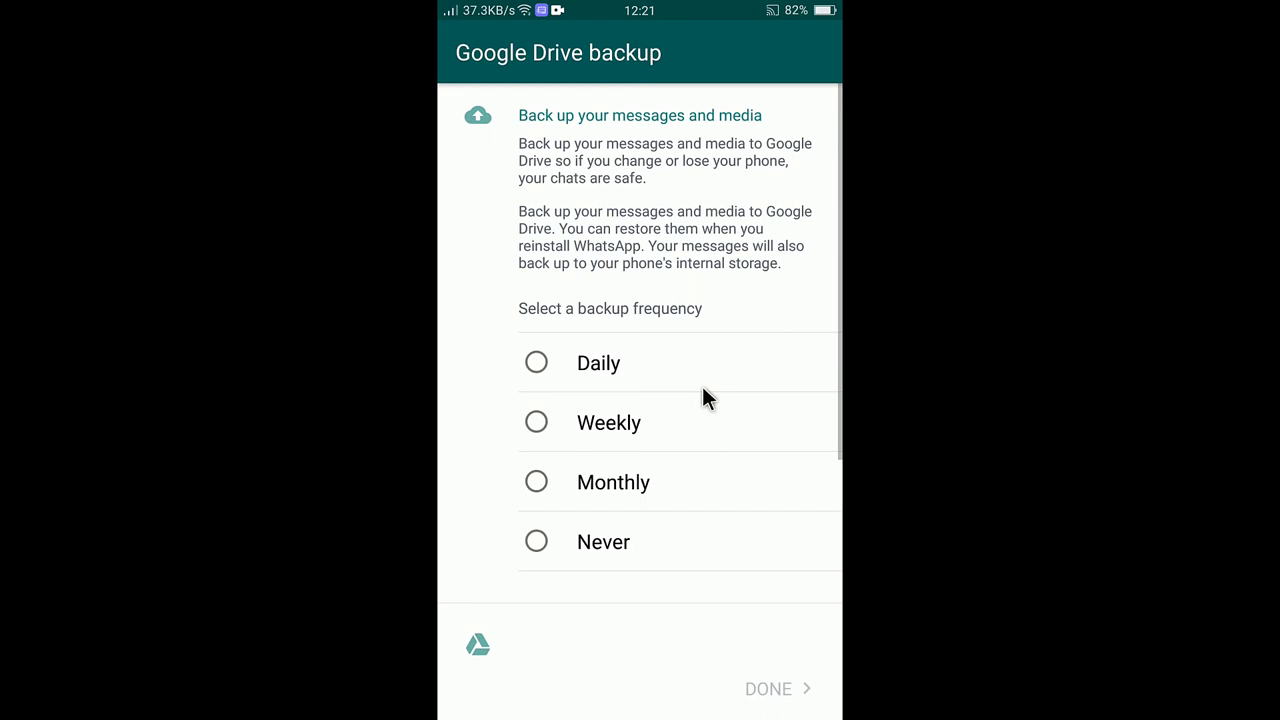
Choose Never for Google Drive backup frequency and finish setup to the chats list
{"action": "left_click", "coordinate": [598, 547]}
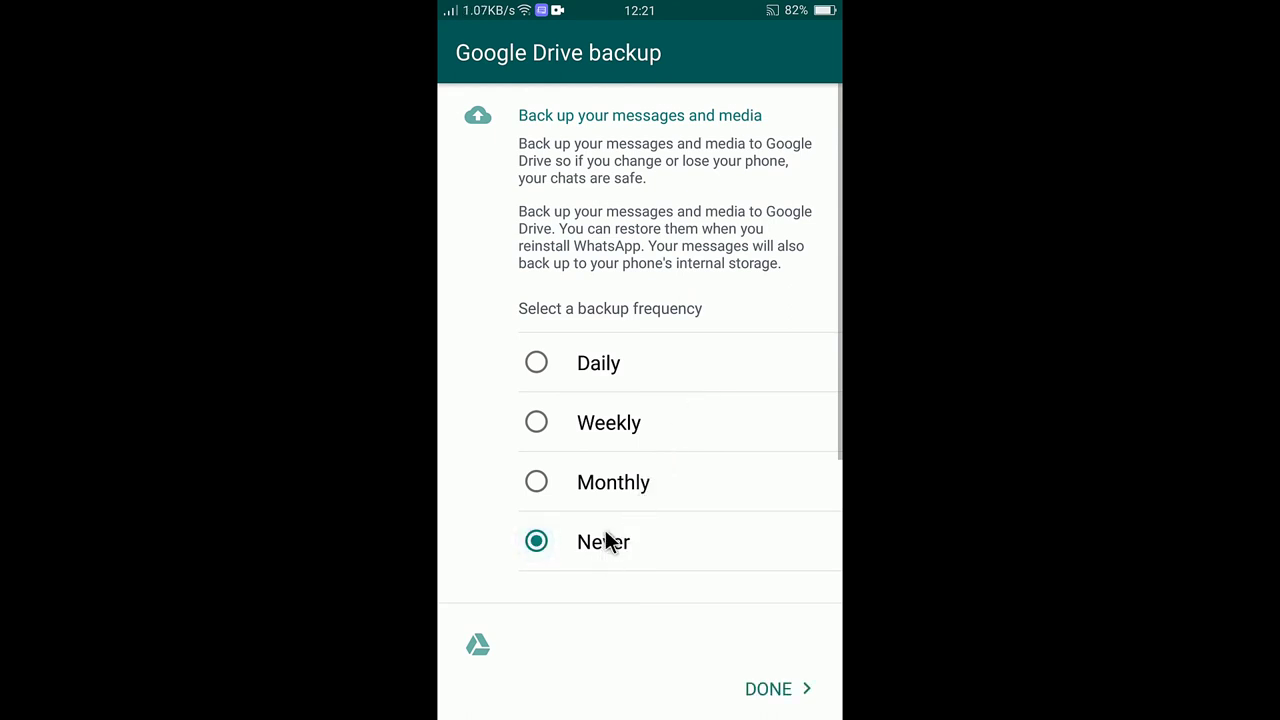
{"action": "left_click", "coordinate": [786, 690]}
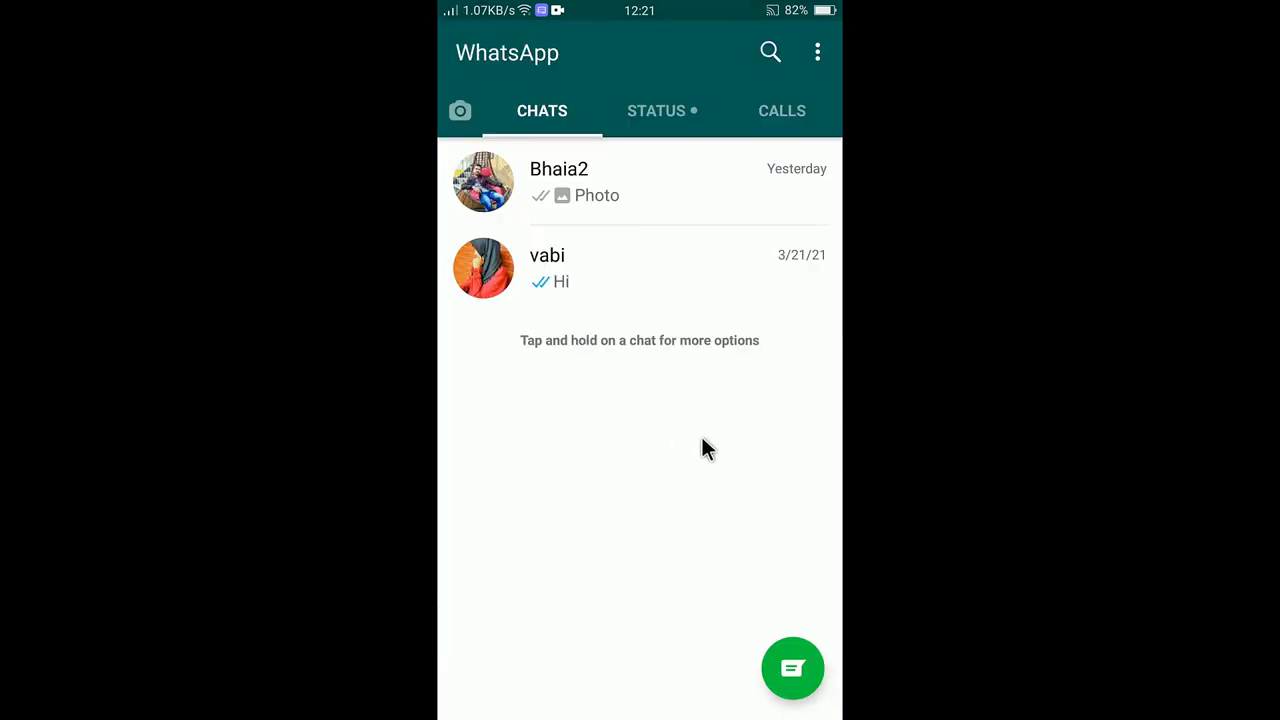